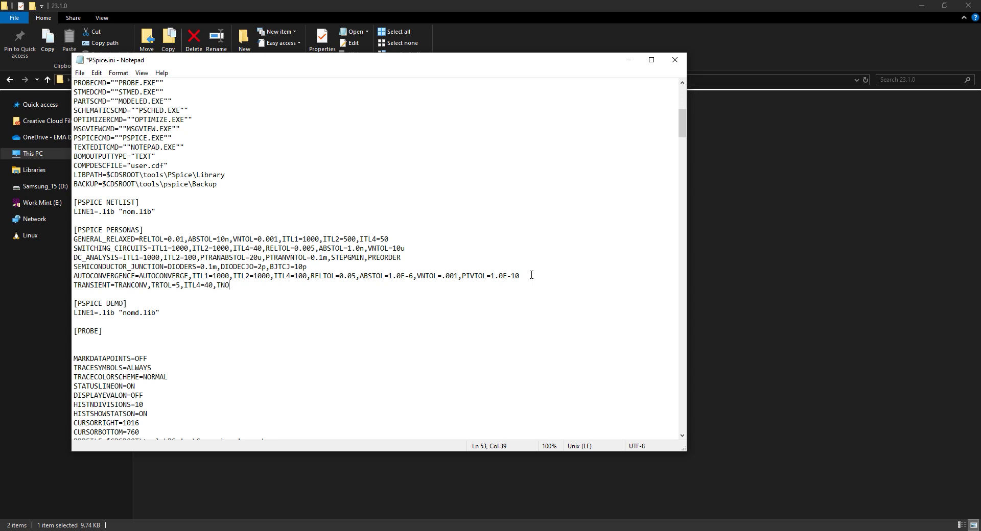
# - Complete the TRANSIENT persona line in PSpice.ini with the remaining diode options, ending in DIODERS=1m
pyautogui.write('ODECJO=2p,DIODERS=1m')
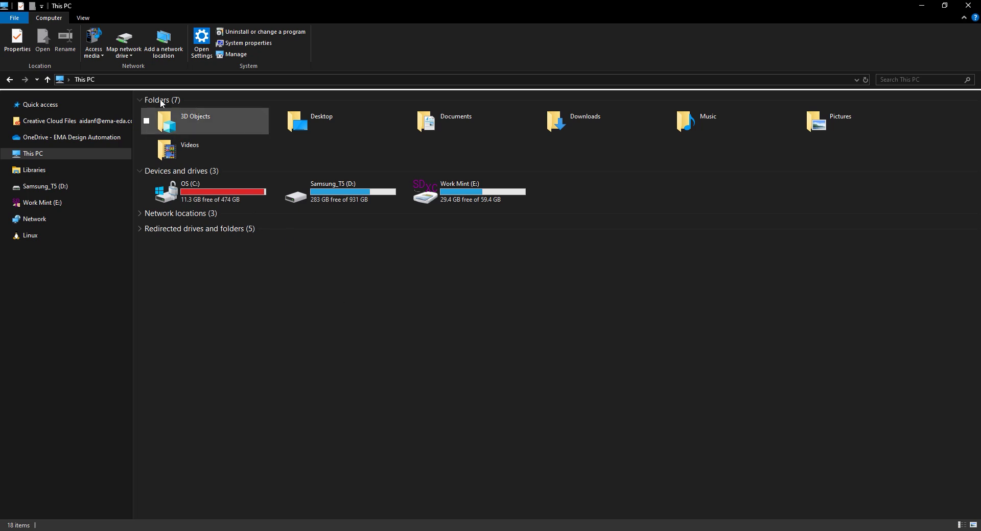
# - Open the user PSpice.ini file from %HOME%\cdssetup\OrCAD_PSpice\23.1.0 and go to its PSPICE sections
pyautogui.click(160, 81)
pyautogui.write('%HOME%')
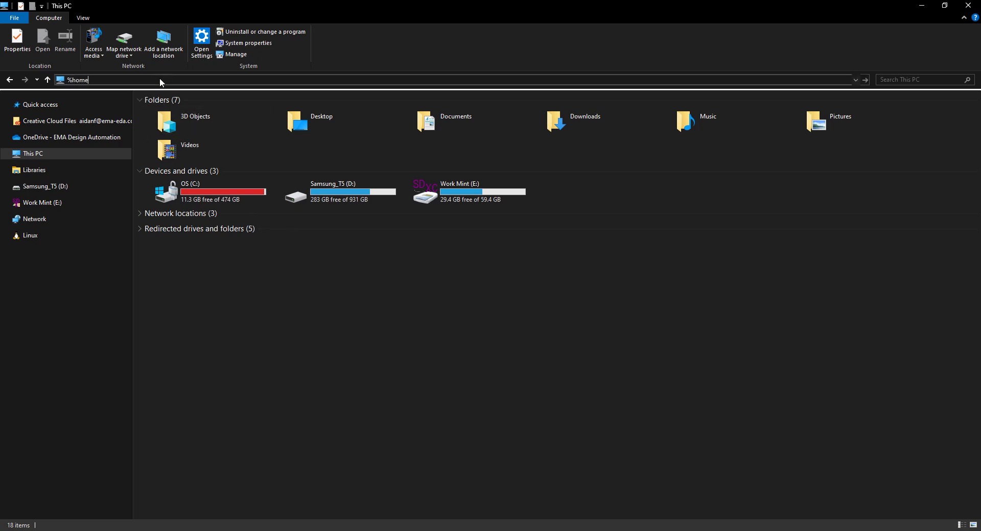
pyautogui.press('Return')
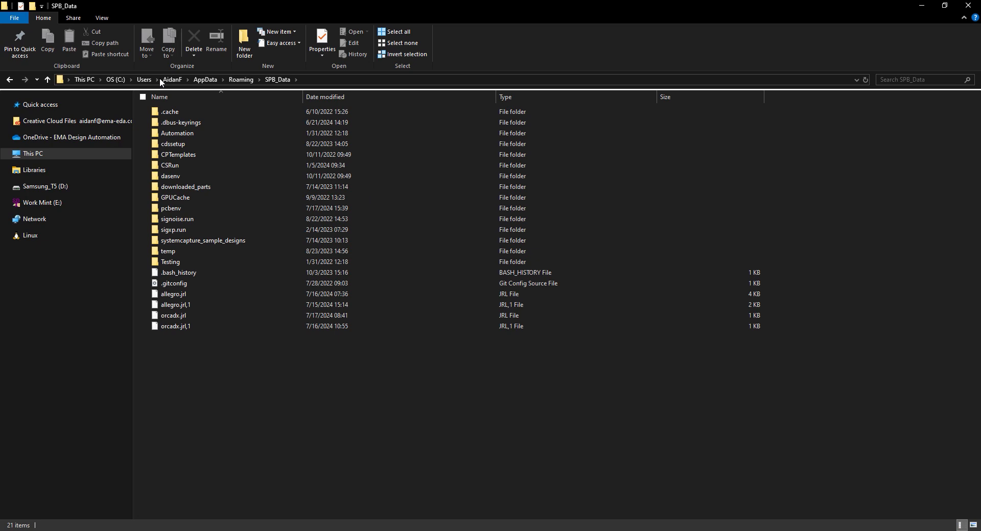
pyautogui.doubleClick(184, 144)
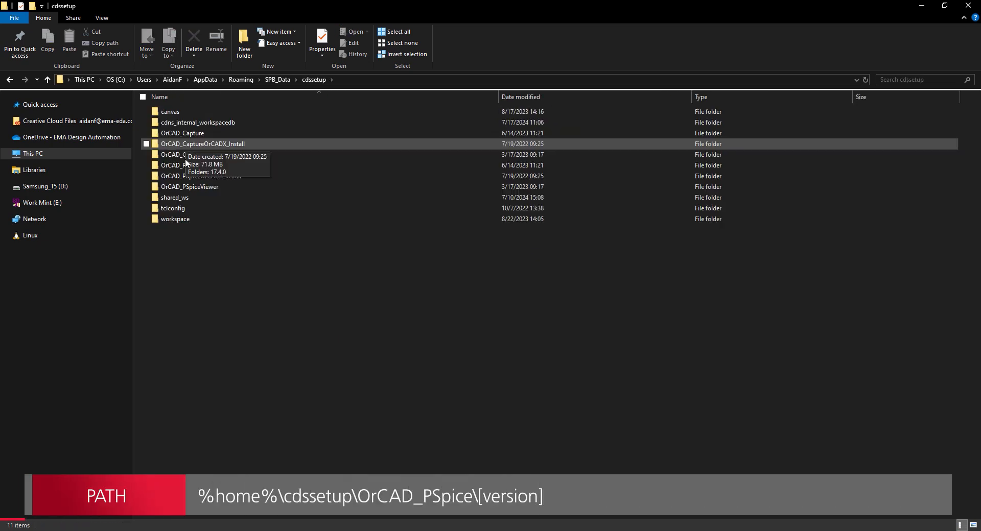
pyautogui.doubleClick(178, 165)
pyautogui.doubleClick(170, 134)
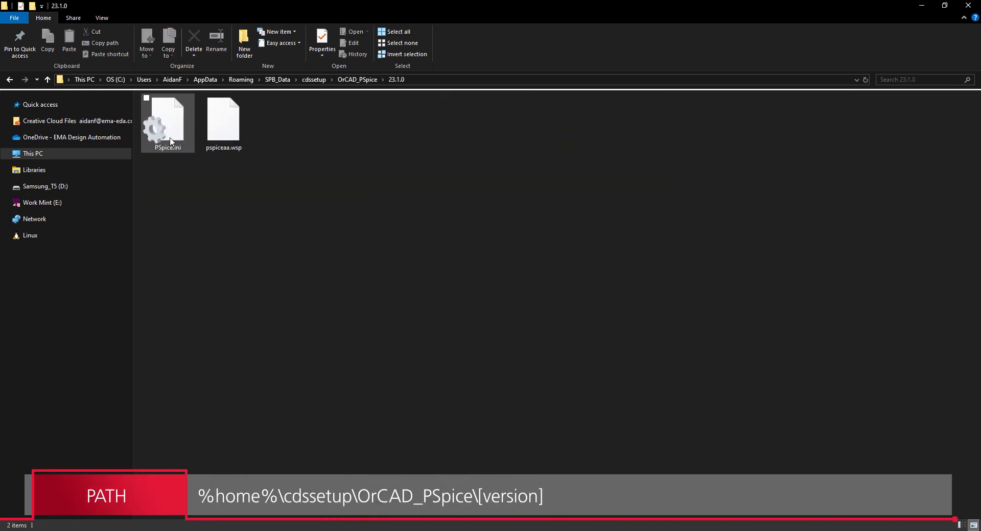
pyautogui.doubleClick(169, 128)
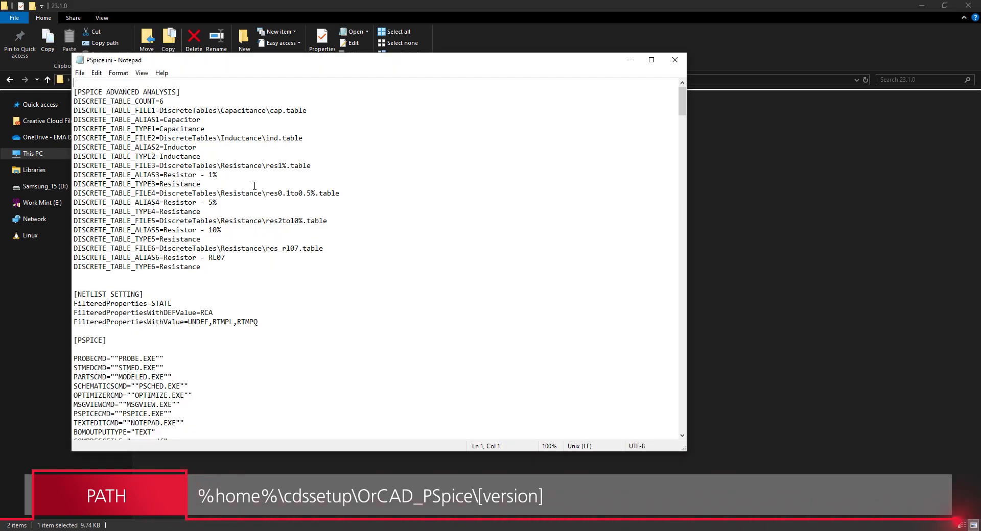
pyautogui.scroll(-11, 254, 186)
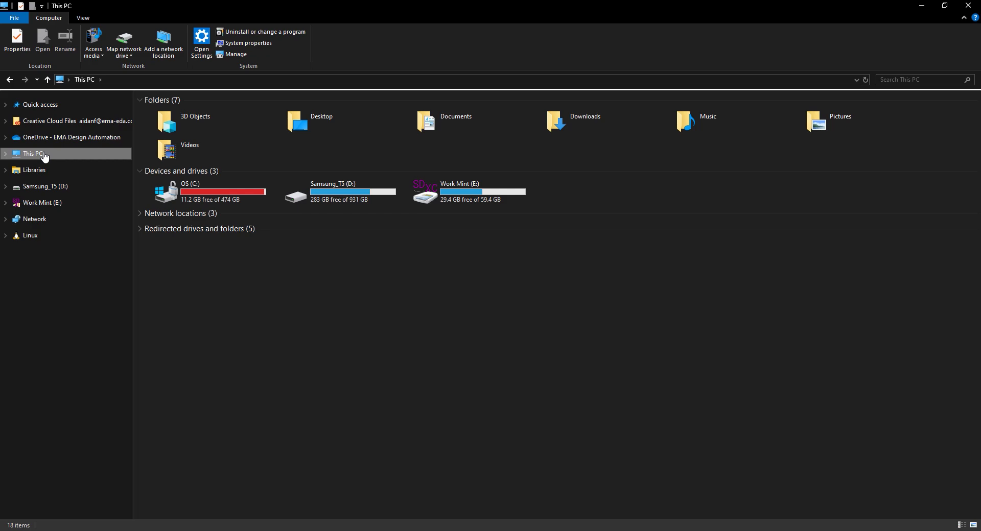
# - Open the installation's PSpice.ini from C:\Cadence\SPB_23.1\tools\bin and locate its [PSPICE PERSONAS] section
pyautogui.doubleClick(199, 189)
pyautogui.doubleClick(179, 146)
pyautogui.click(181, 241)
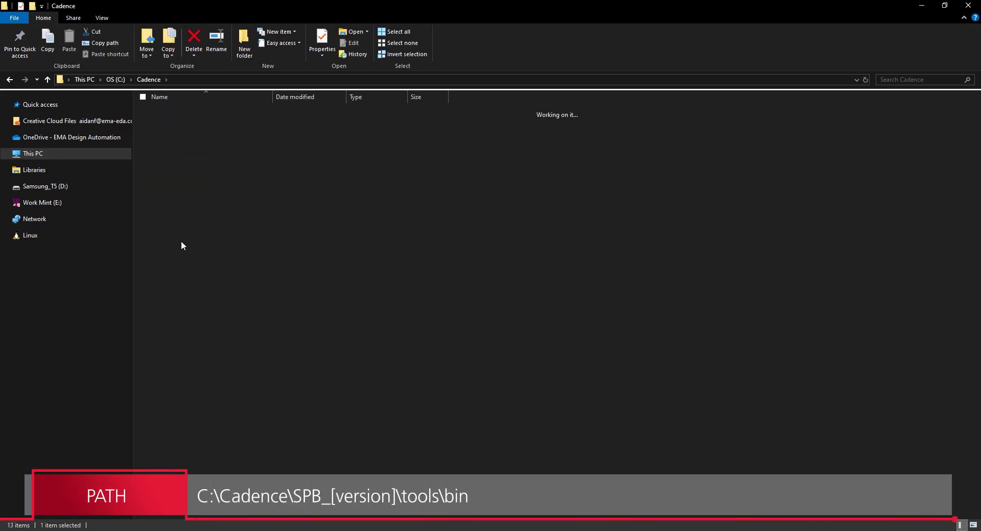
pyautogui.doubleClick(181, 241)
pyautogui.doubleClick(178, 216)
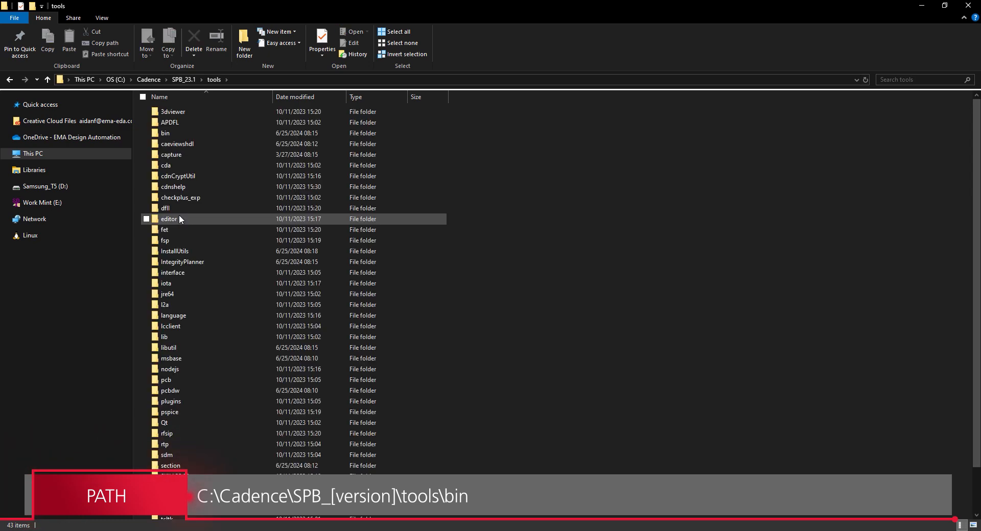
pyautogui.doubleClick(165, 133)
pyautogui.doubleClick(189, 361)
pyautogui.scroll(-7, 499, 288)
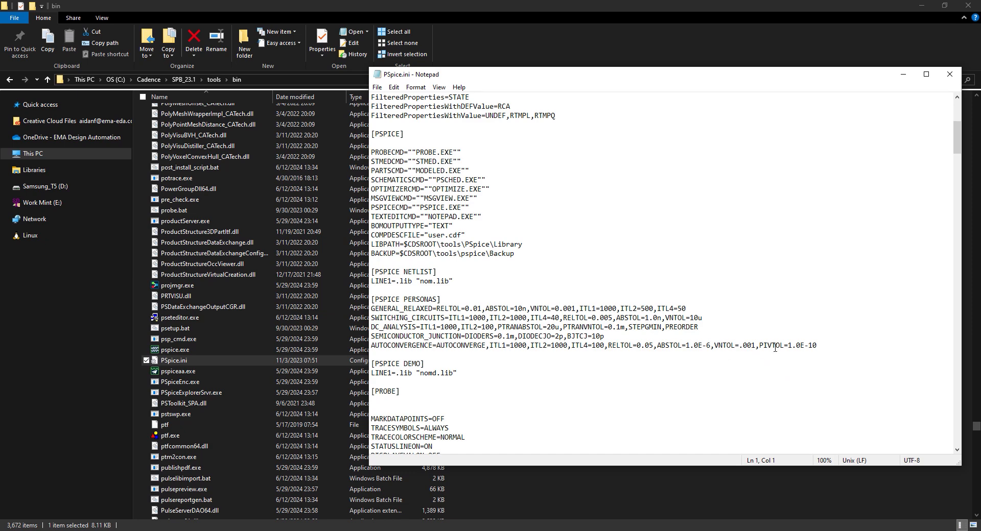
# - Copy the whole [PSPICE PERSONAS] section into the user PSpice.ini below [PSPICE NETLIST], and close the installation's copy
pyautogui.moveTo(817, 346); pyautogui.dragTo(373, 297)
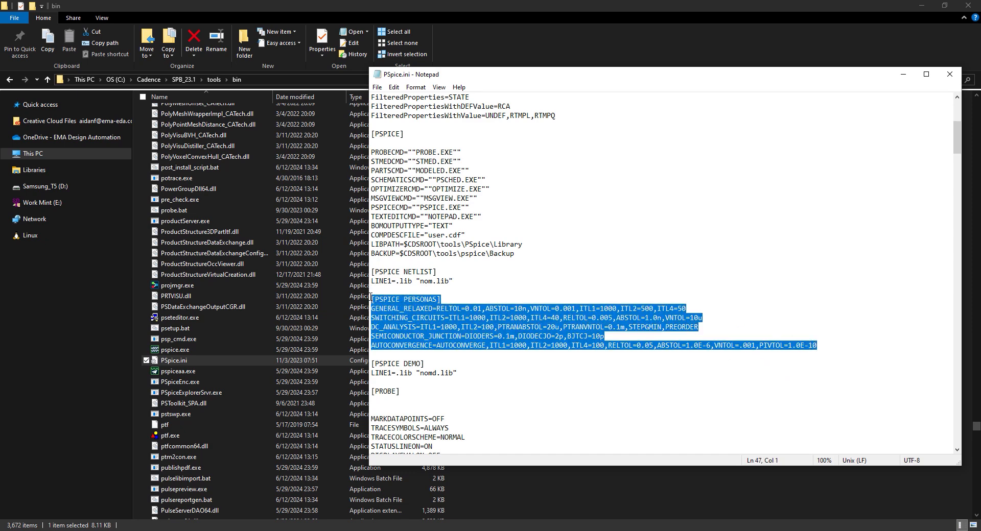
pyautogui.hotkey('ctrl', 'c')
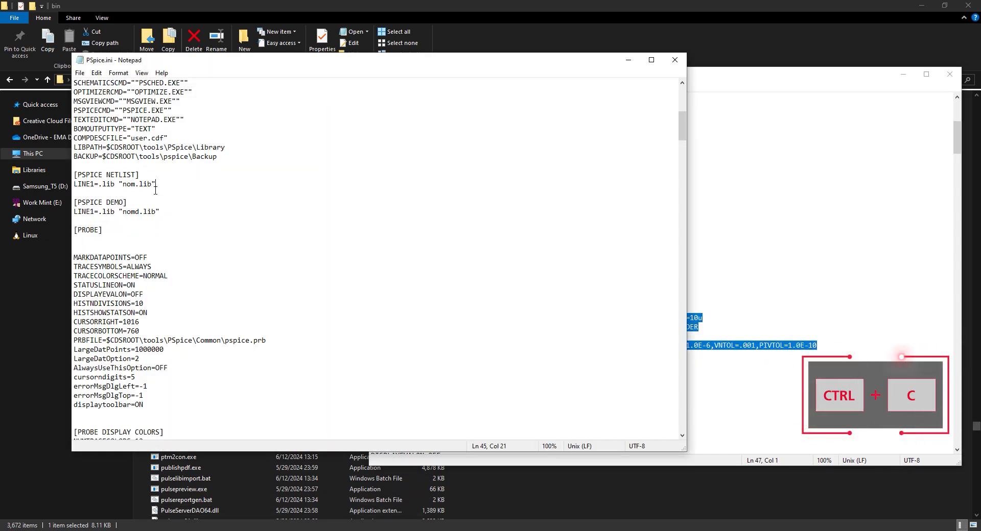
pyautogui.press('Return')
pyautogui.press('Return')
pyautogui.hotkey('ctrl', 'v')
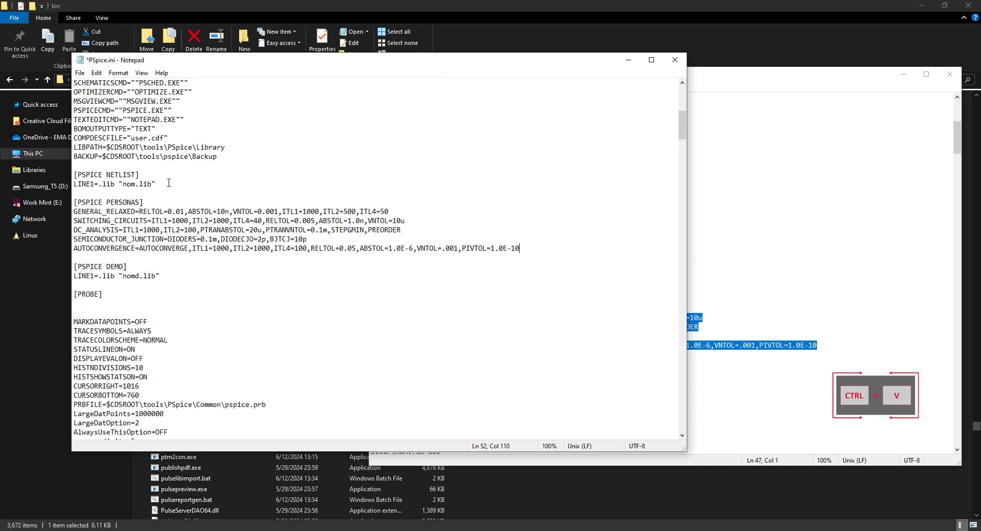
pyautogui.click(959, 73)
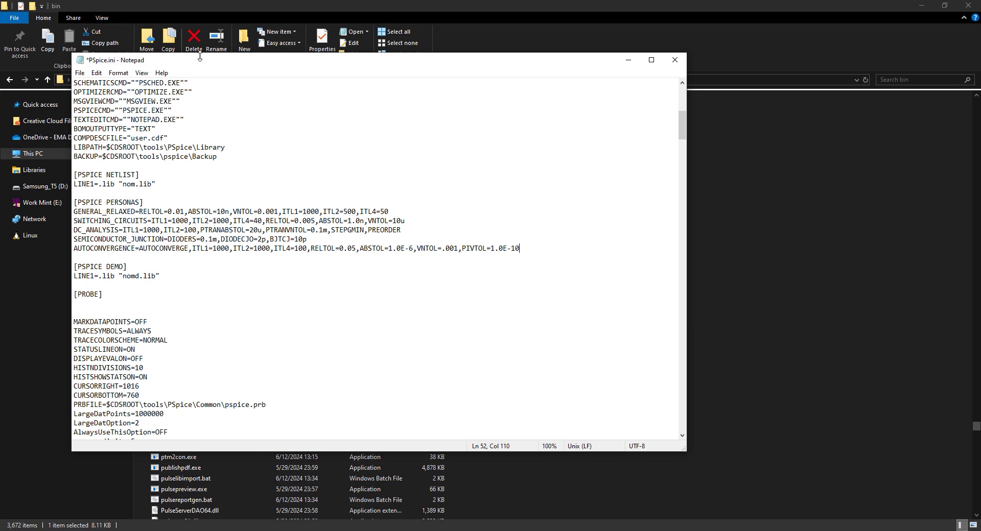
# - Save the edited user PSpice.ini and close it
pyautogui.click(80, 73)
pyautogui.click(137, 122)
pyautogui.click(674, 61)
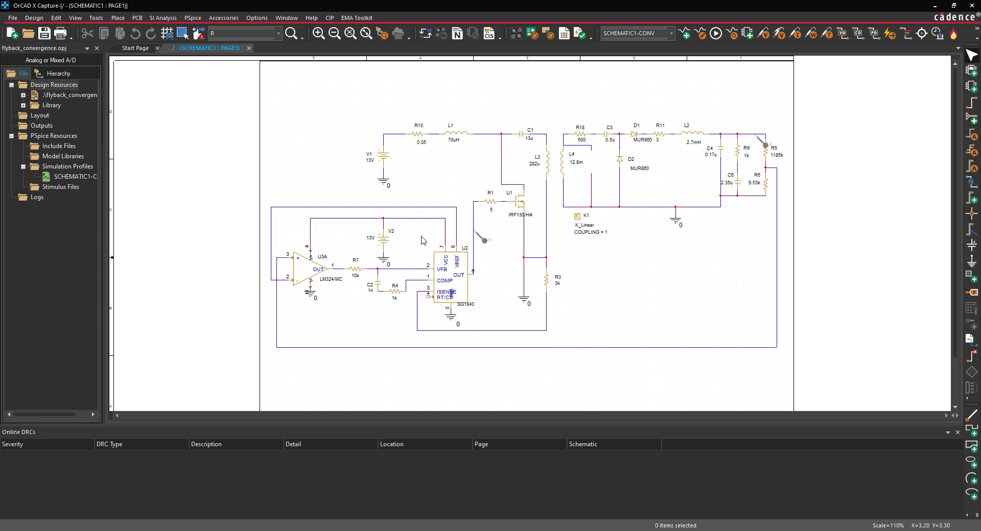
# - In OrCAD X Capture, run the flyback circuit's PSpice simulation, dismiss the runtime settings, and stop and close the simulation
pyautogui.click(193, 17)
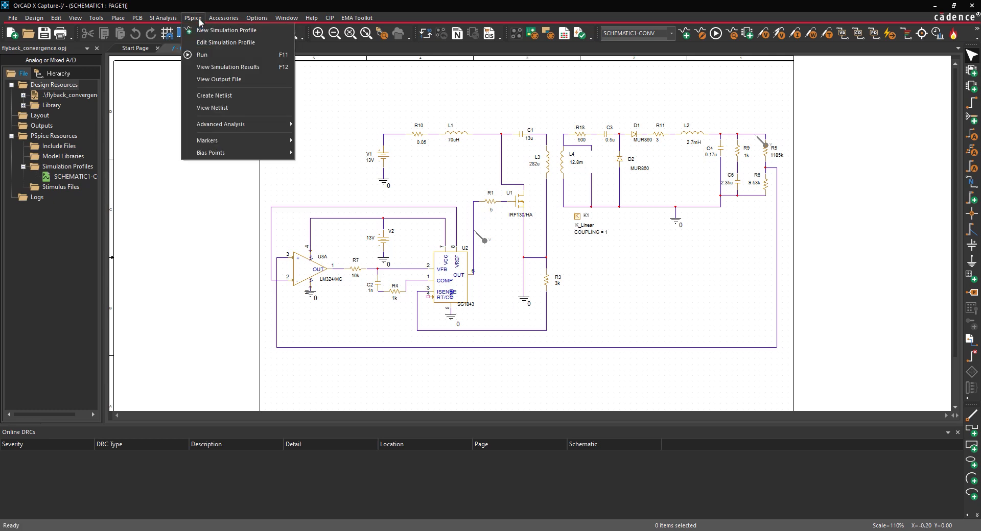
pyautogui.click(200, 55)
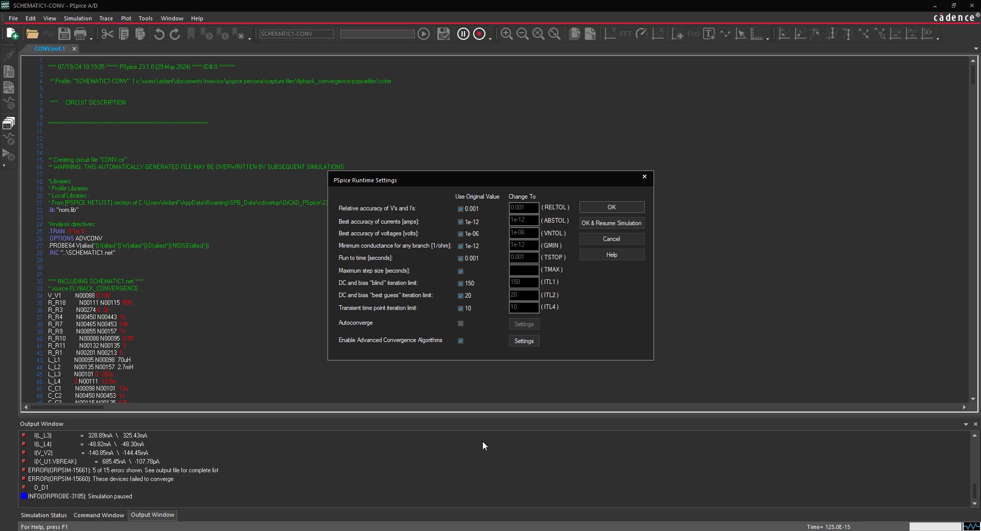
pyautogui.click(611, 239)
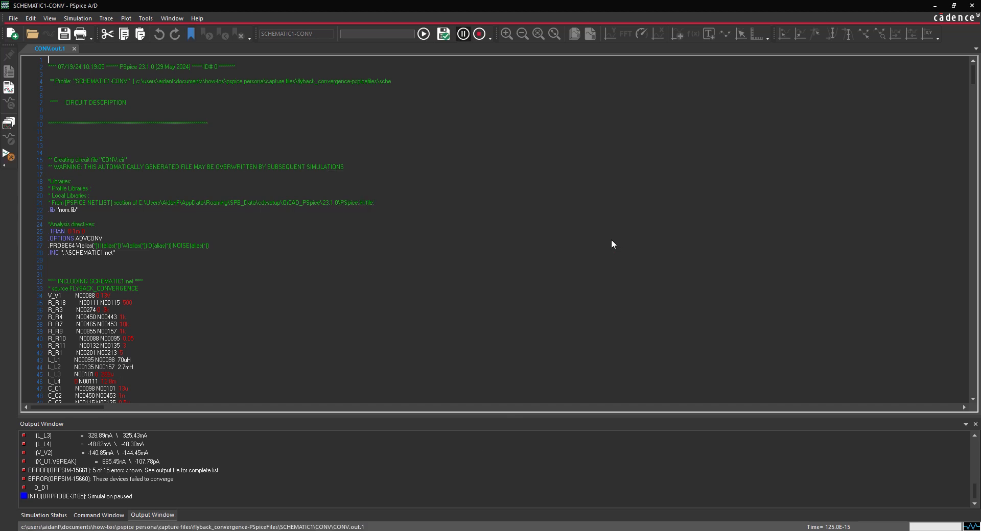
pyautogui.click(967, 7)
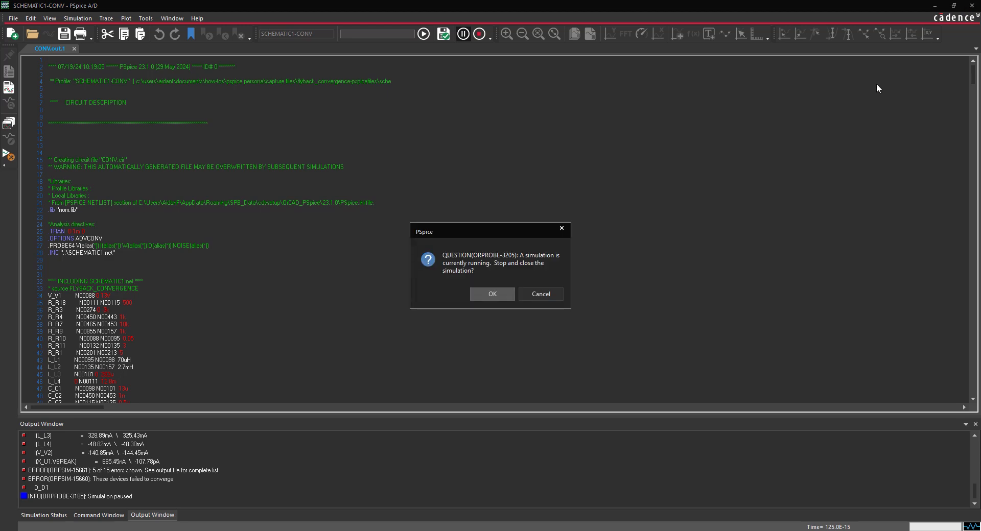
pyautogui.click(484, 298)
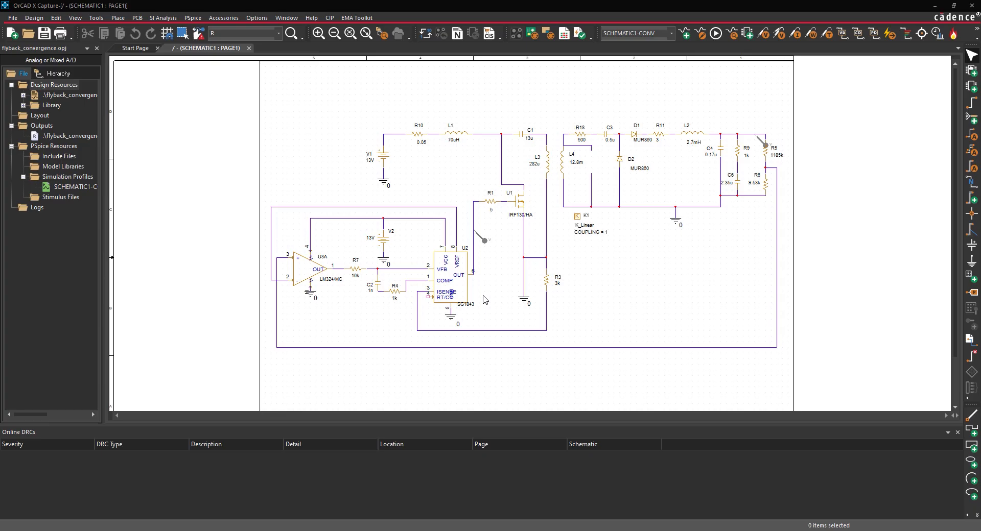
pyautogui.scroll(-4, 485, 300)
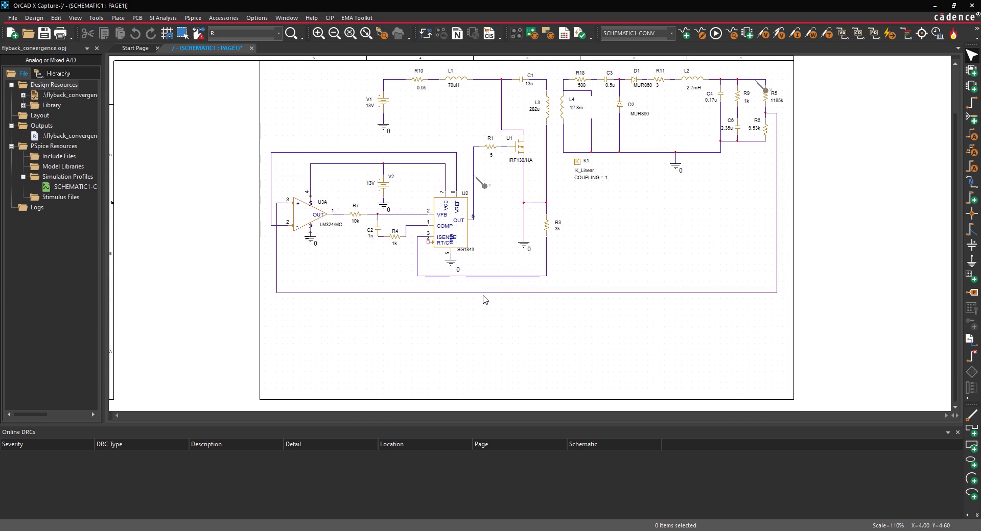
pyautogui.click(123, 19)
pyautogui.click(134, 313)
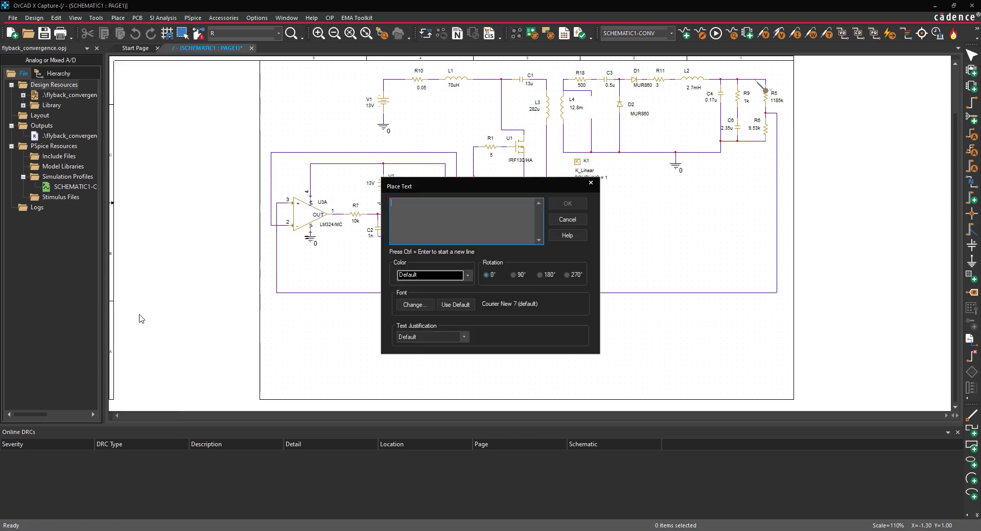
pyautogui.write('@PSpice:')
pyautogui.hotkey('ctrl', 'Return')
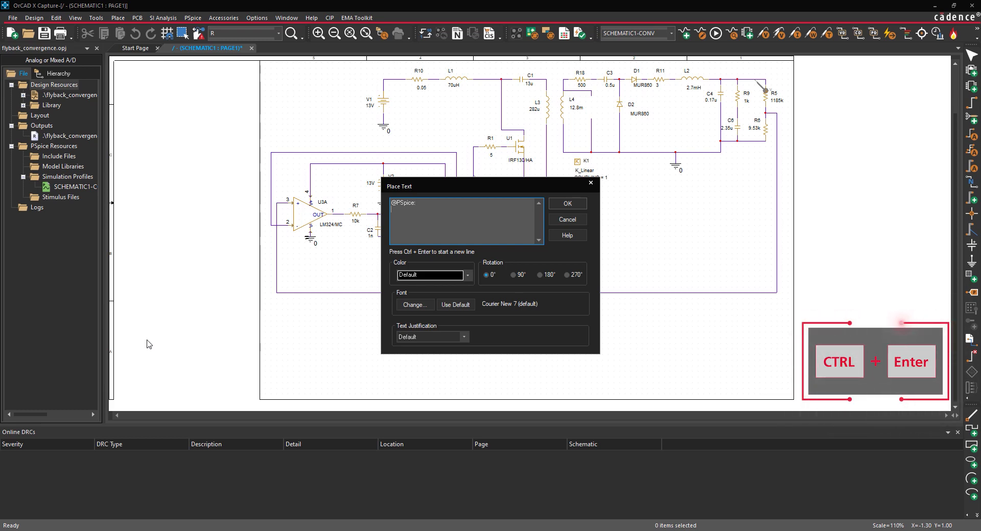
pyautogui.write('.PERSONA AU')
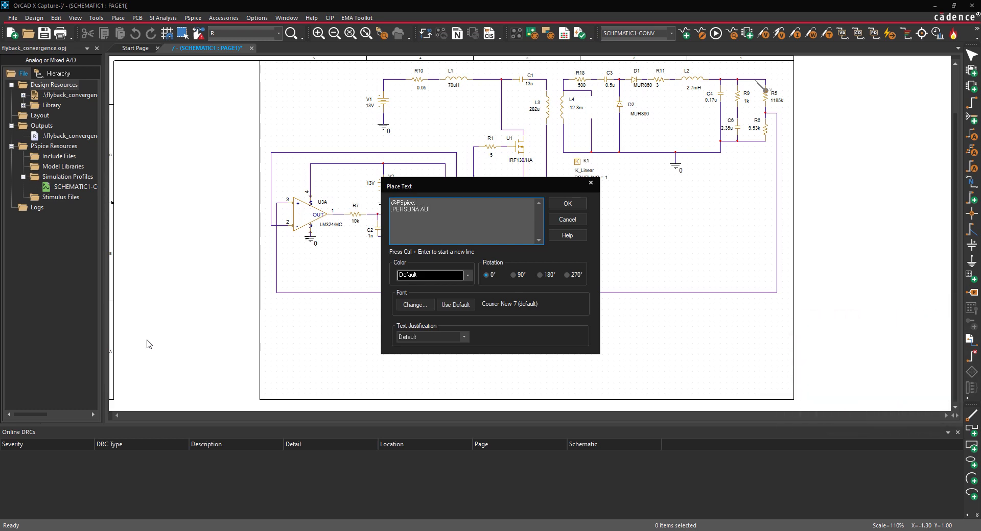
pyautogui.write('TOCONVERGENCE')
pyautogui.click(567, 203)
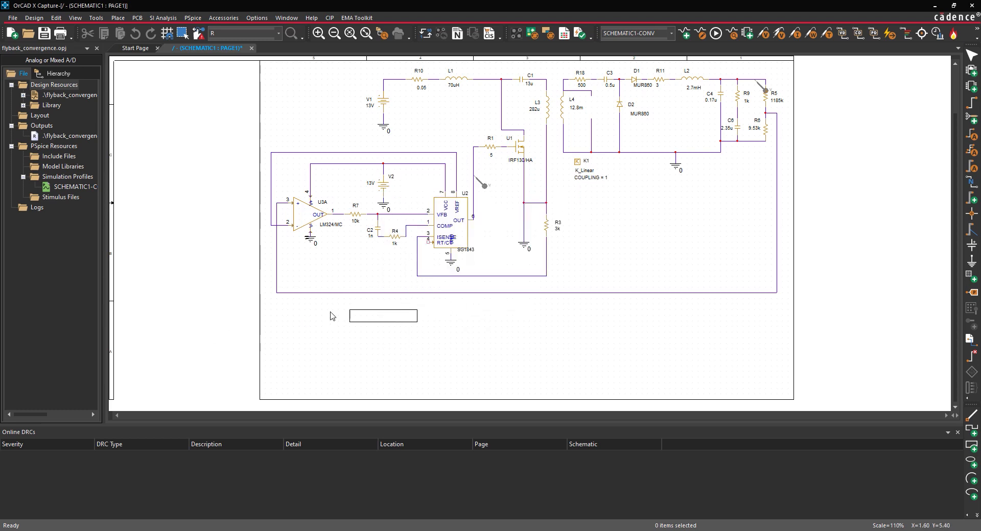
pyautogui.click(313, 318)
pyautogui.rightClick(289, 312)
pyautogui.click(299, 318)
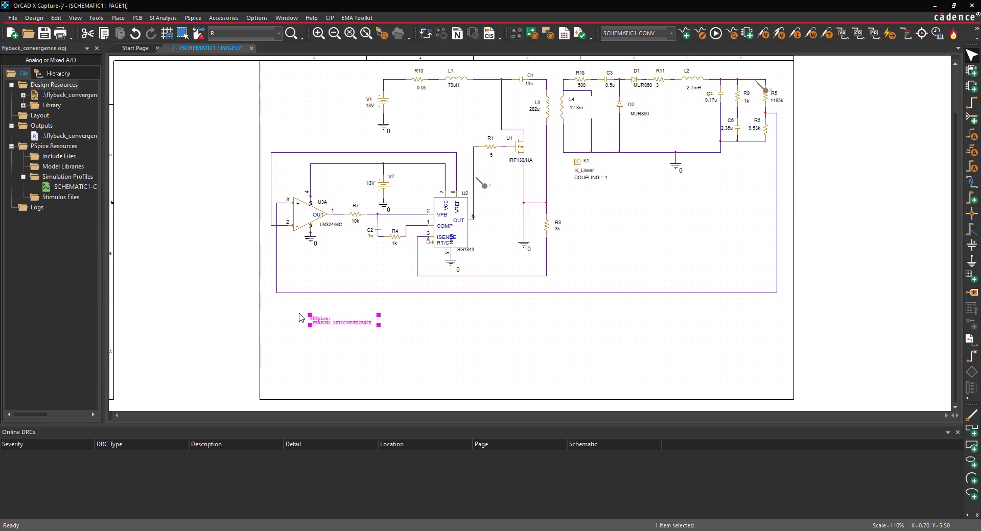
# - Rerun the PSpice simulation, decline the message summary, check the waveforms and output log, and close the simulator
pyautogui.click(193, 18)
pyautogui.click(204, 55)
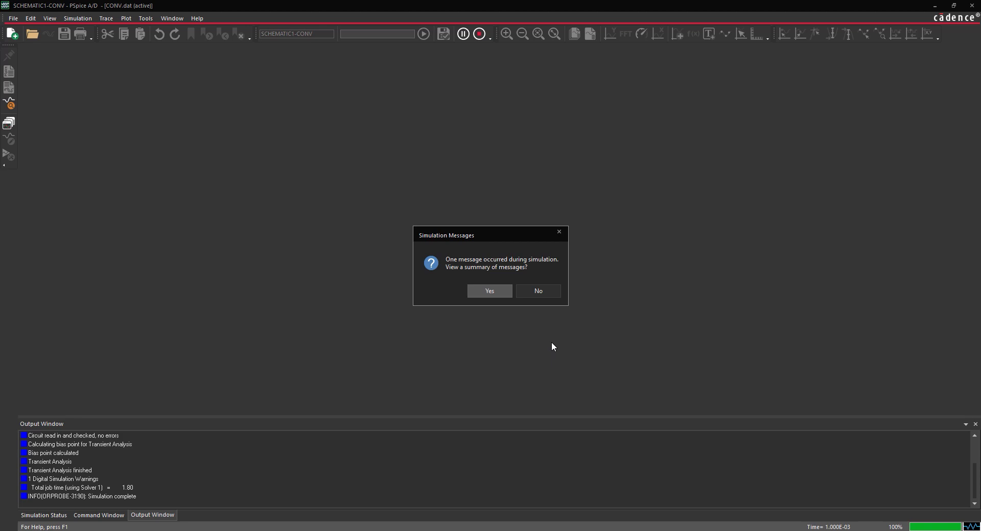
pyautogui.click(546, 290)
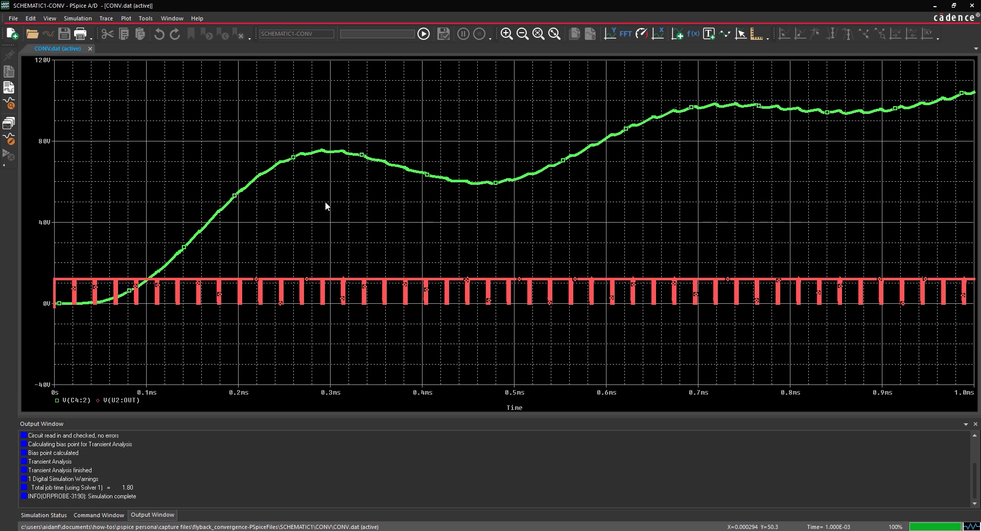
pyautogui.scroll(2, 382, 478)
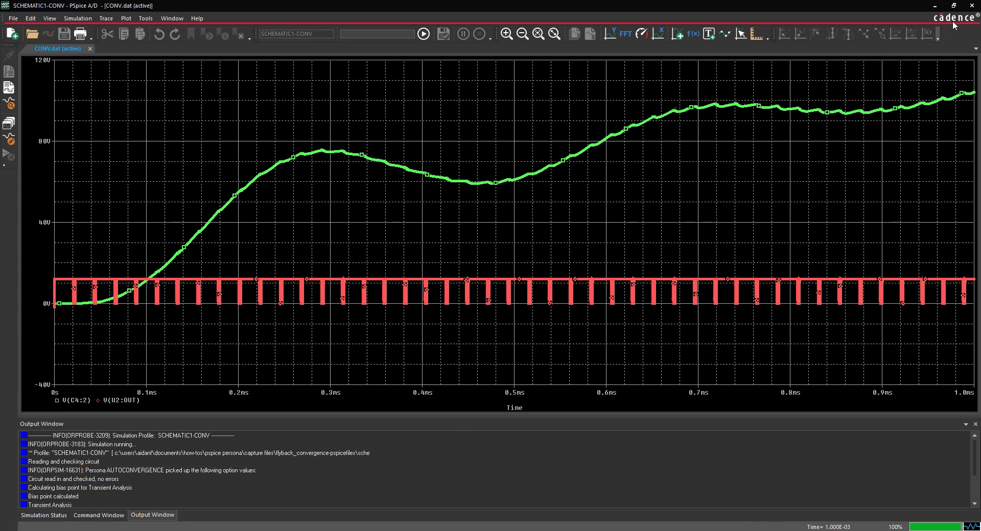
pyautogui.click(973, 7)
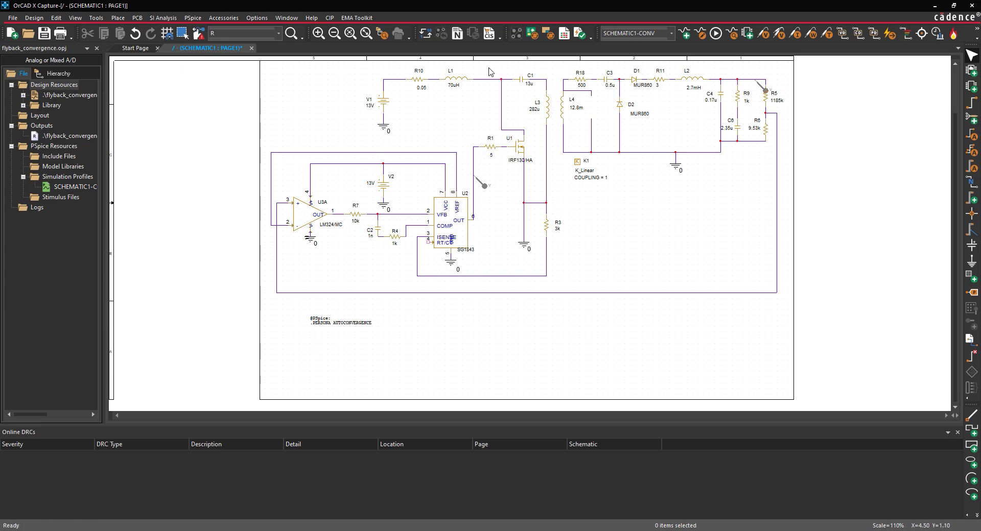
# - Open the active simulation profile's settings and enable AutoConverge with all its listed options, including Restart, in the analog simulation options
pyautogui.click(193, 18)
pyautogui.click(209, 40)
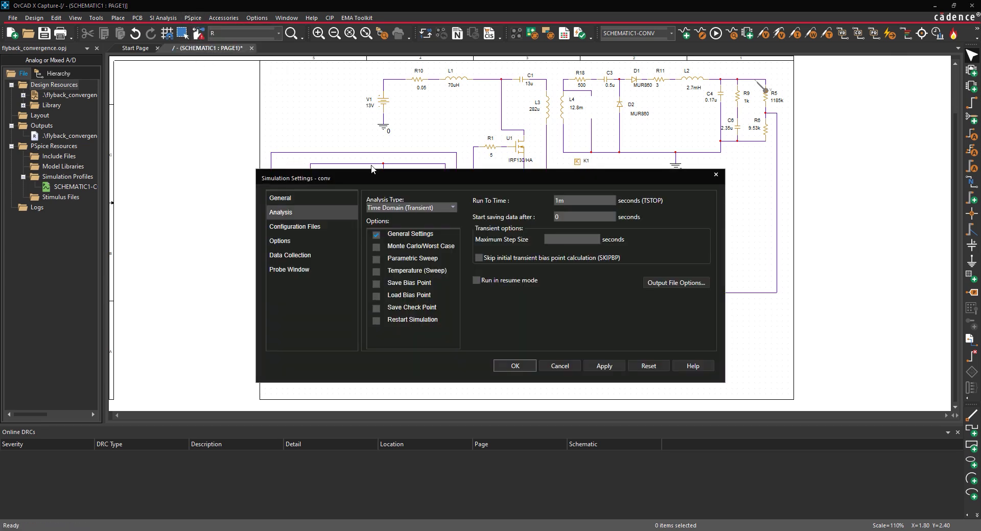
pyautogui.click(305, 243)
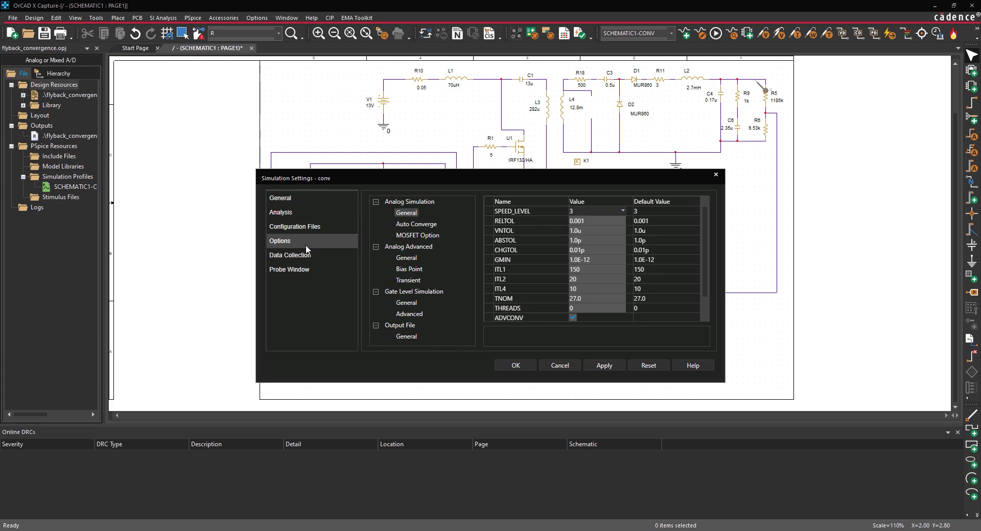
pyautogui.click(539, 210)
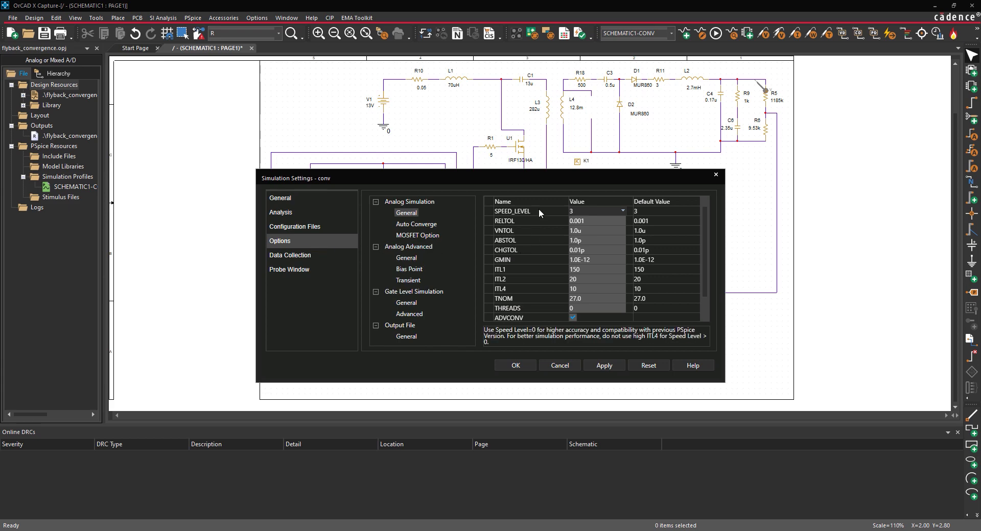
pyautogui.click(416, 224)
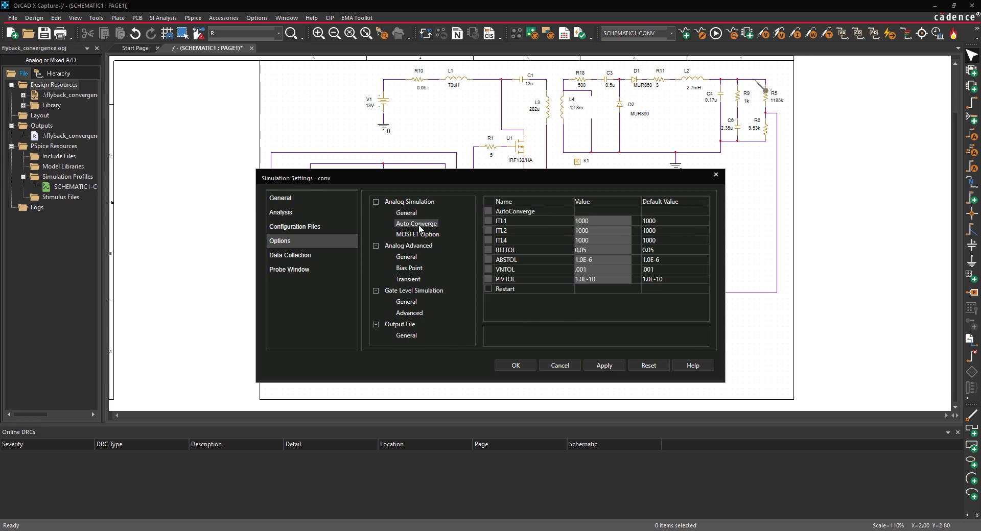
pyautogui.click(489, 211)
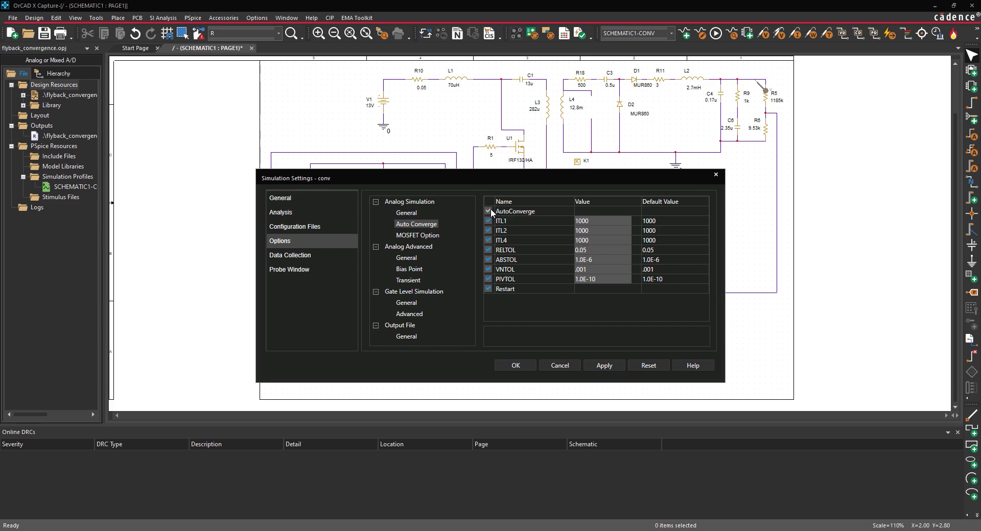
# - Review the Transient, analog General and advanced General options, return to Auto Converge, and accept the simulation settings
pyautogui.click(414, 281)
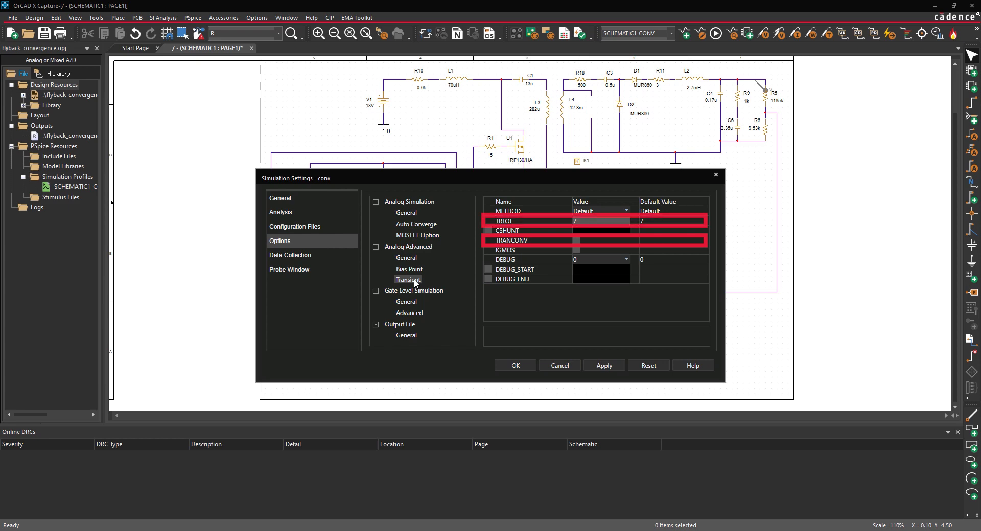
pyautogui.click(406, 219)
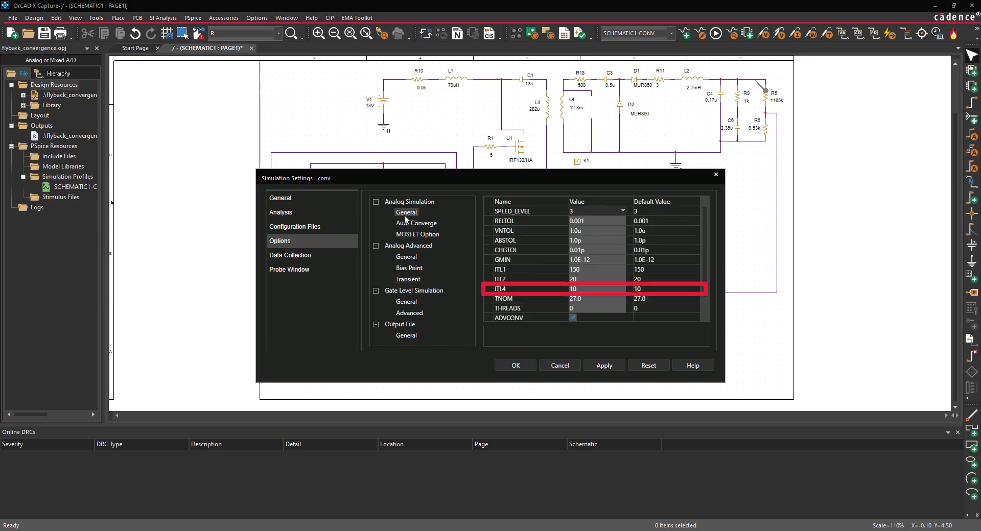
pyautogui.click(407, 258)
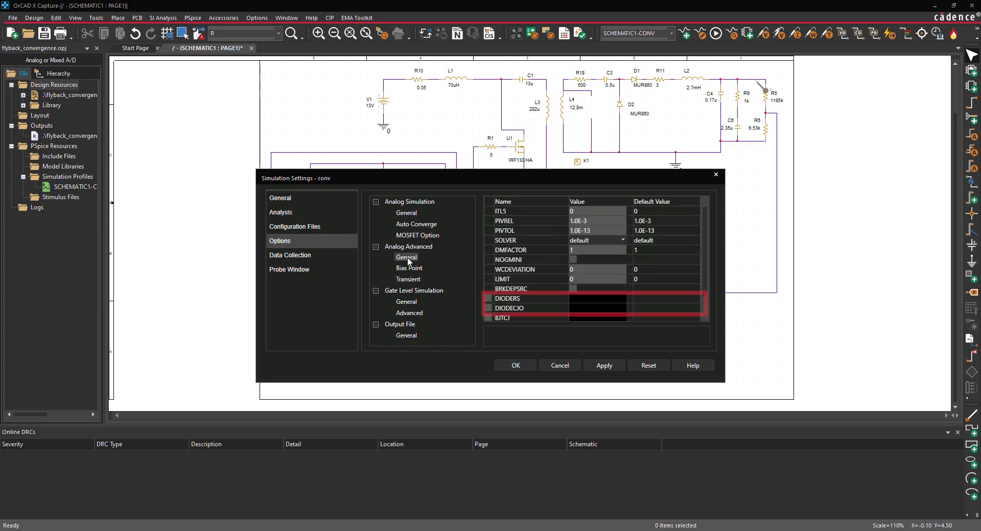
pyautogui.click(416, 224)
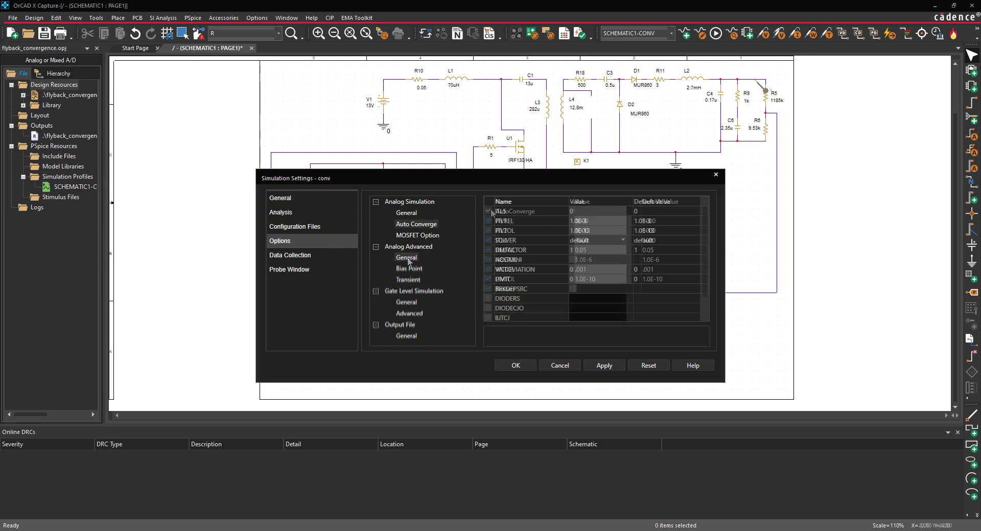
pyautogui.click(516, 365)
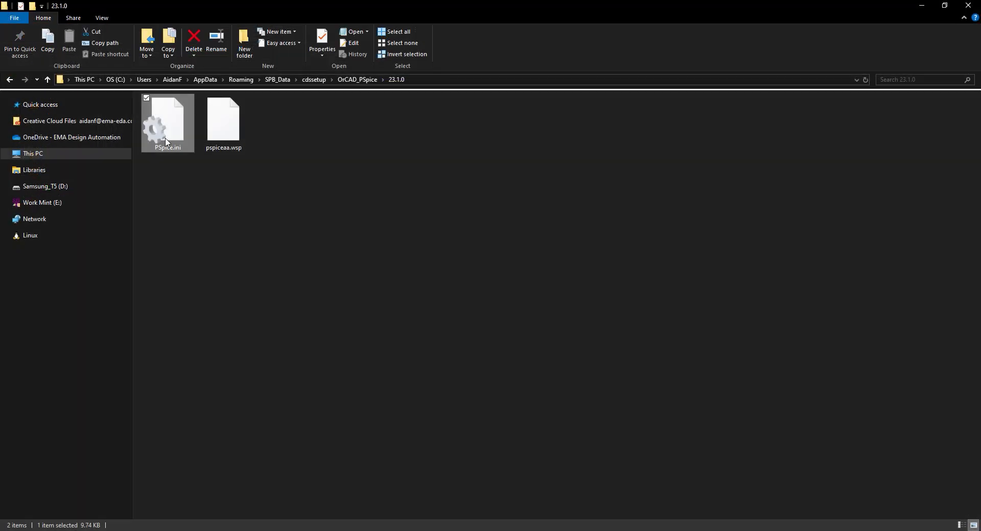
# - Open the user PSpice.ini and add the persona line "TRANSIENT=TRANCONV,TRTOL=5,ITL4=40,TNOM=25,DIODECJO=2p,DIODERS=1m" below the AUTOCONVERGENCE line
pyautogui.doubleClick(165, 138)
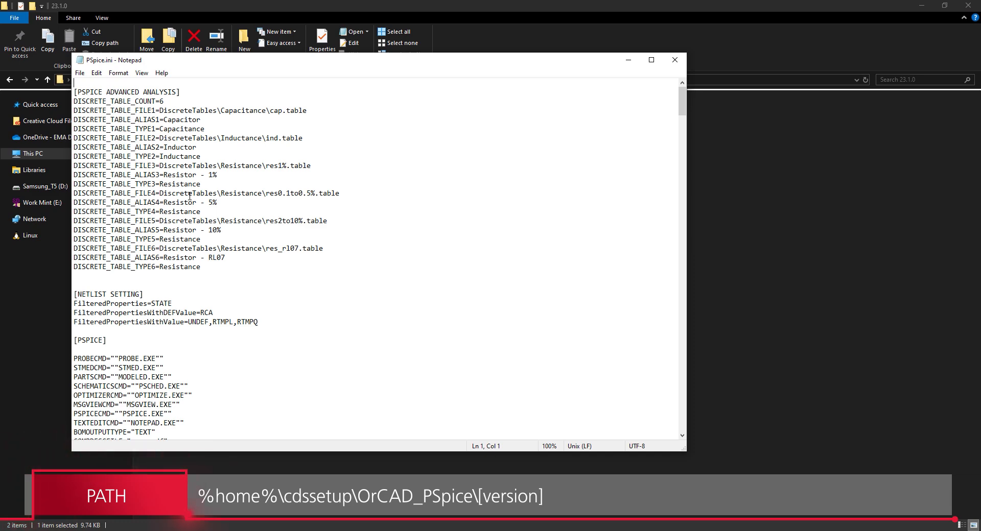
pyautogui.scroll(-10, 190, 195)
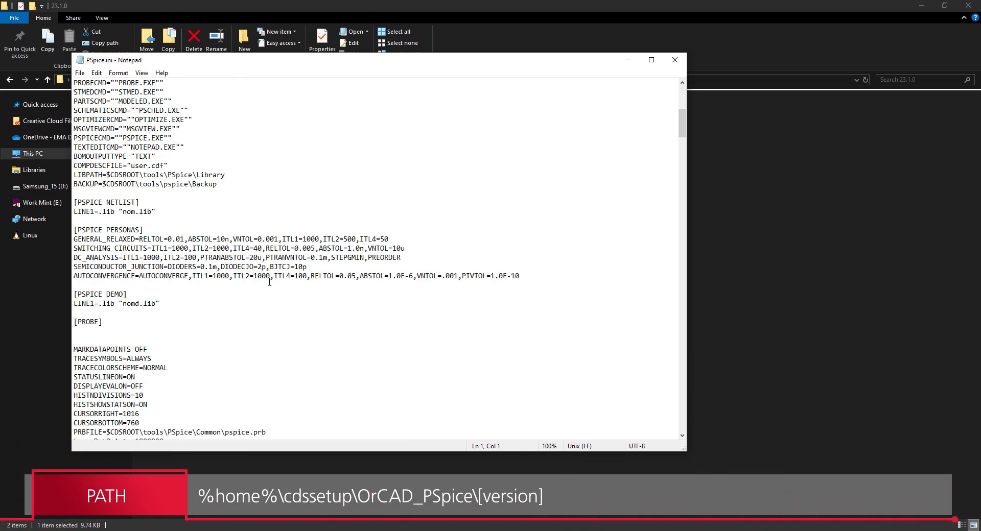
pyautogui.click(531, 275)
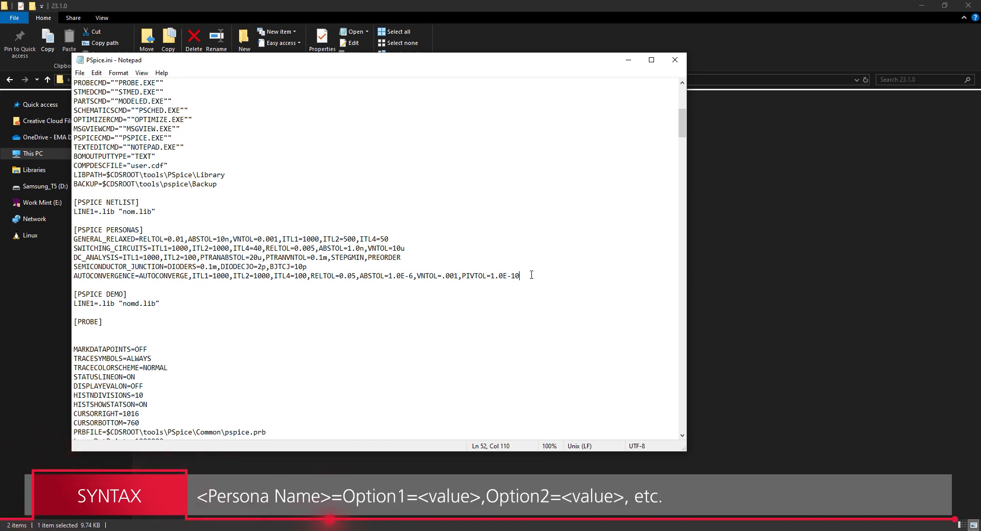
pyautogui.press('Return')
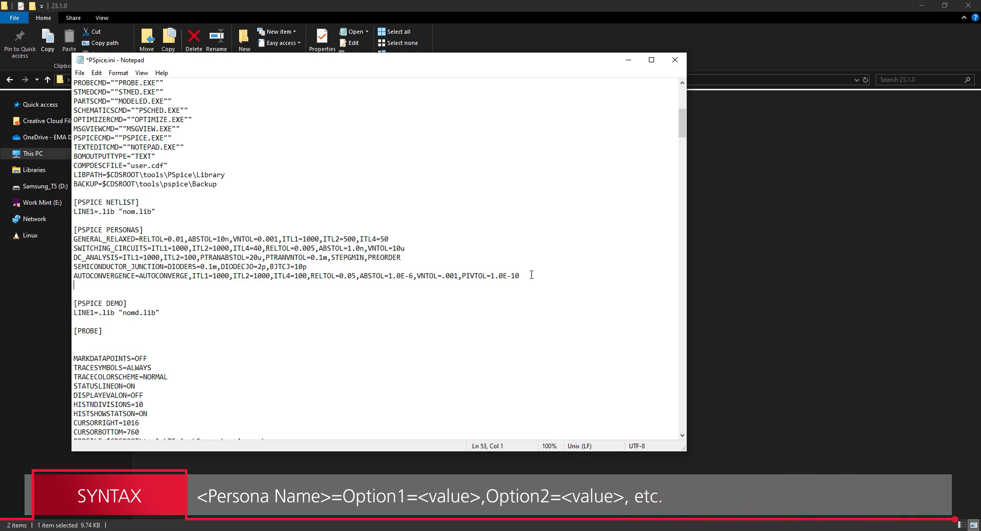
pyautogui.write('TRANSIENT=')
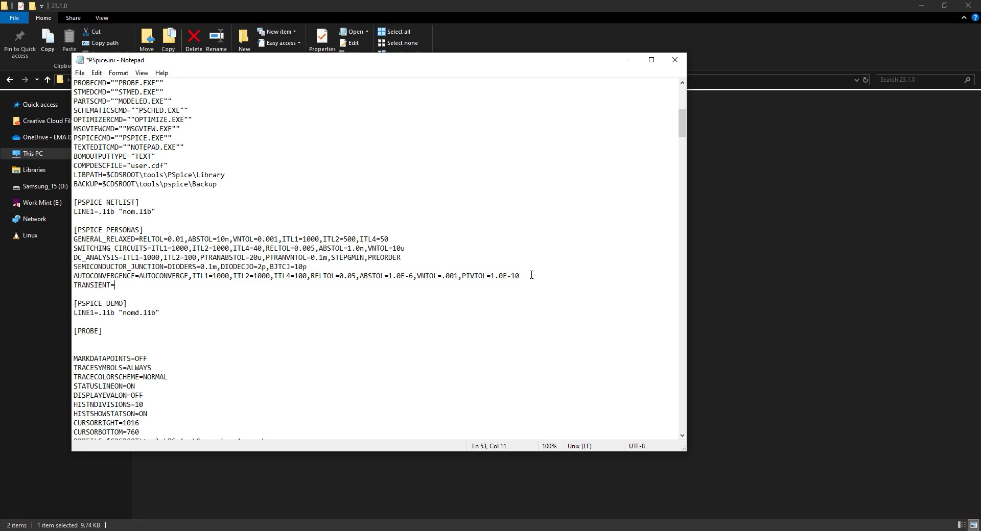
pyautogui.write('TRANCONV,')
pyautogui.write('TRTOL=5,ITL4=40,')
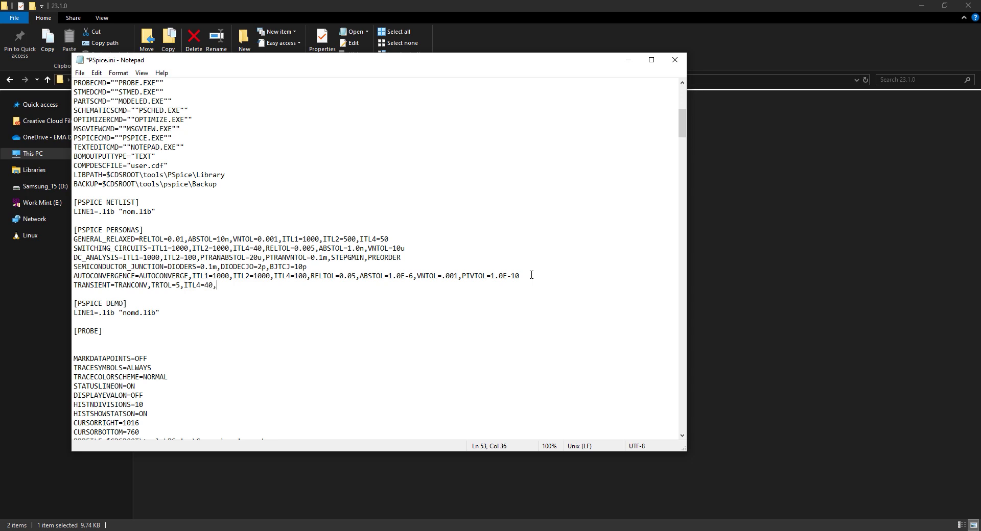
pyautogui.write('TNOM=25,')
pyautogui.write('DIODECJO=2p,')
pyautogui.write('DIODERS=1m')
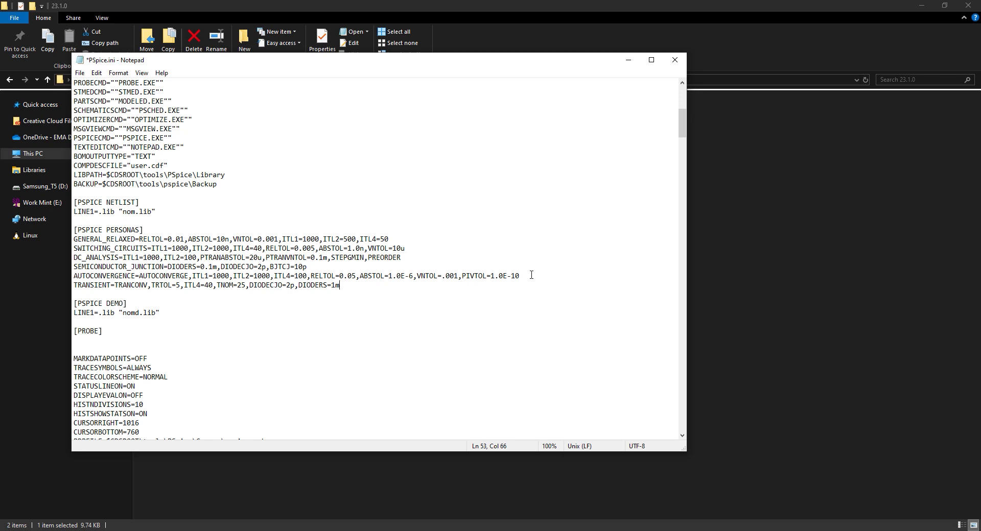
# - Save PSpice.ini with the new TRANSIENT persona and close the file
pyautogui.click(79, 73)
pyautogui.click(93, 119)
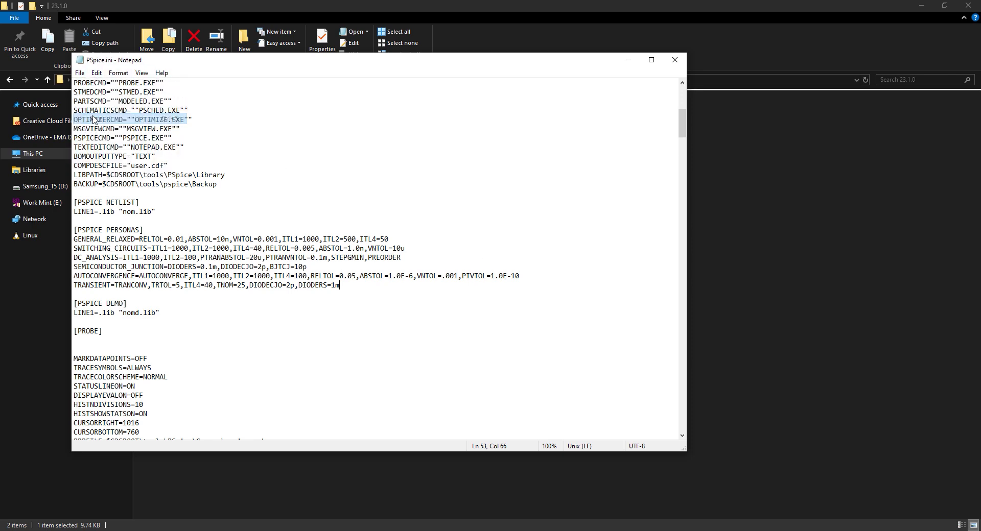
pyautogui.click(675, 59)
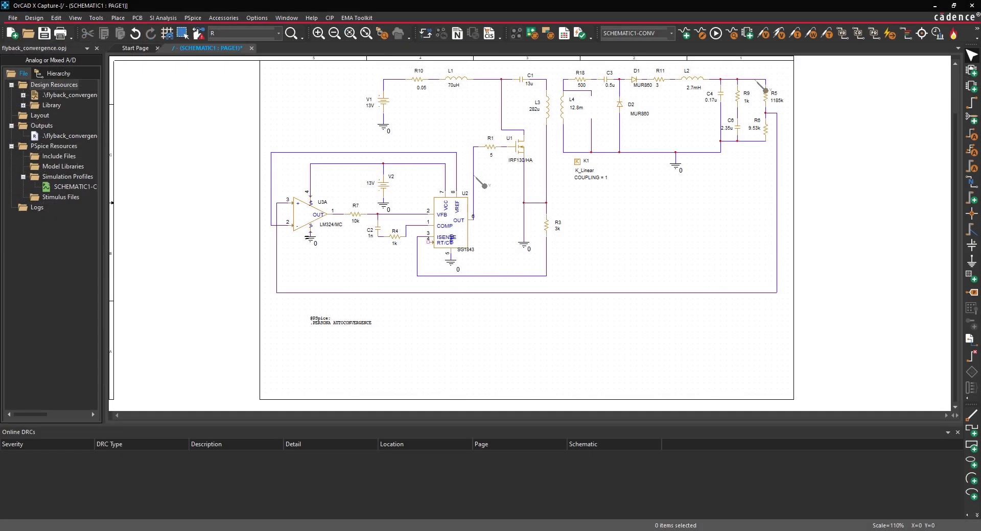
pyautogui.doubleClick(352, 324)
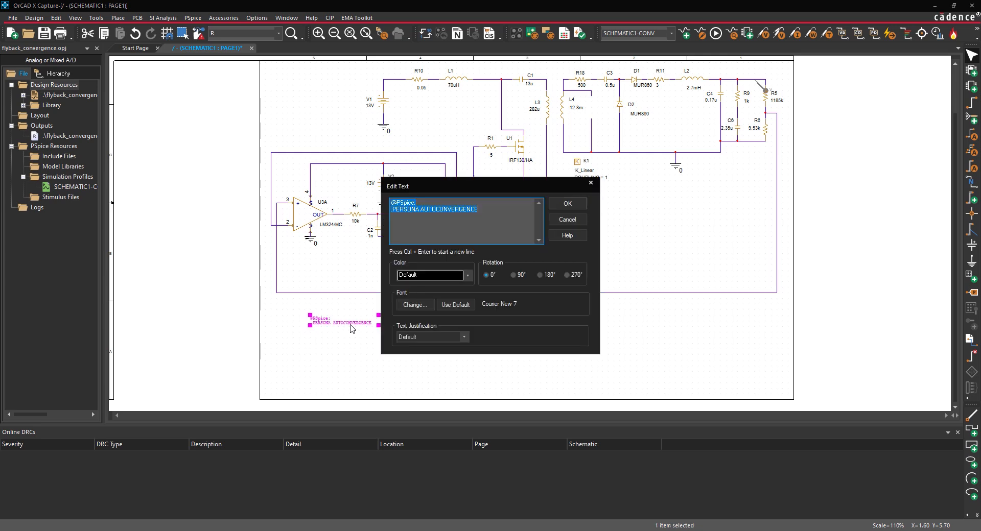
pyautogui.moveTo(420, 209); pyautogui.dragTo(484, 207)
pyautogui.write('TRANSIENT')
pyautogui.click(558, 205)
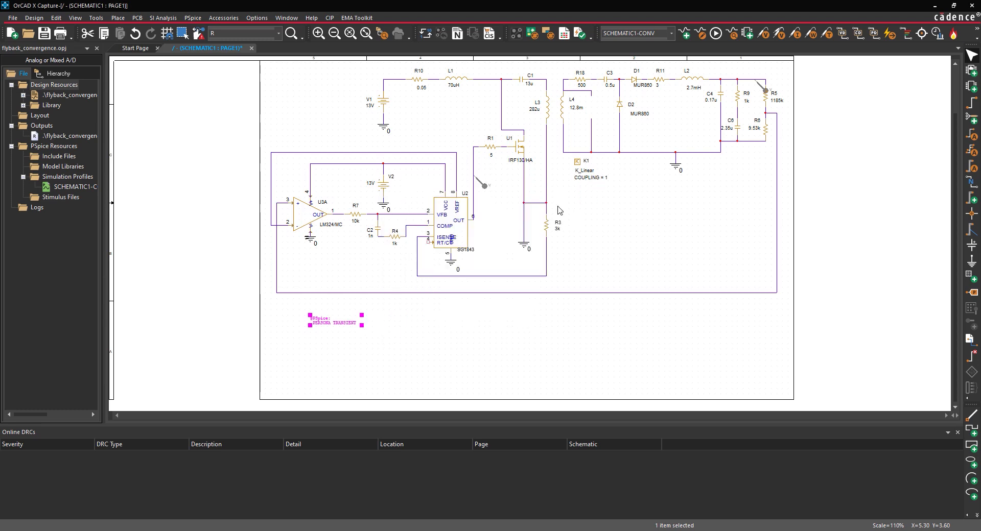
# - Run the PSpice simulation and check the output log for the persona option values it applied
pyautogui.click(193, 18)
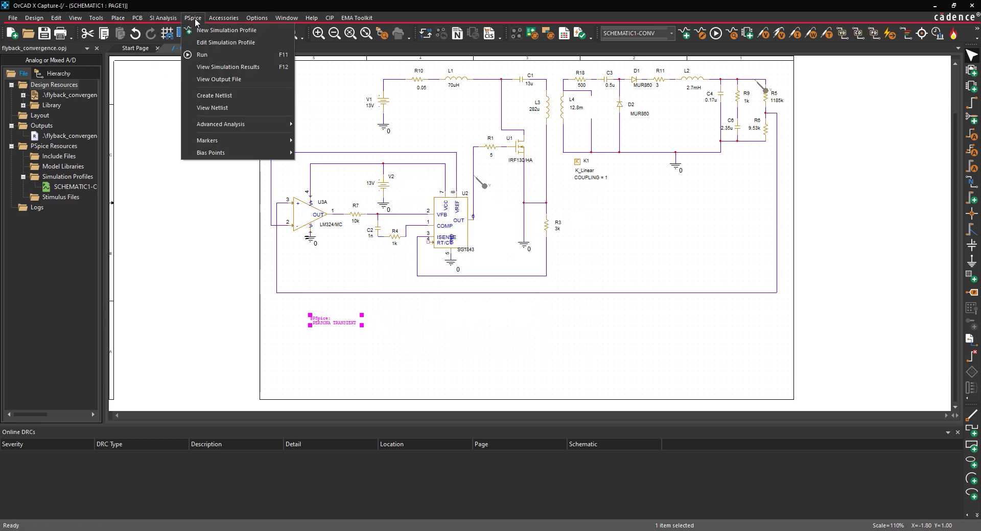
pyautogui.click(195, 55)
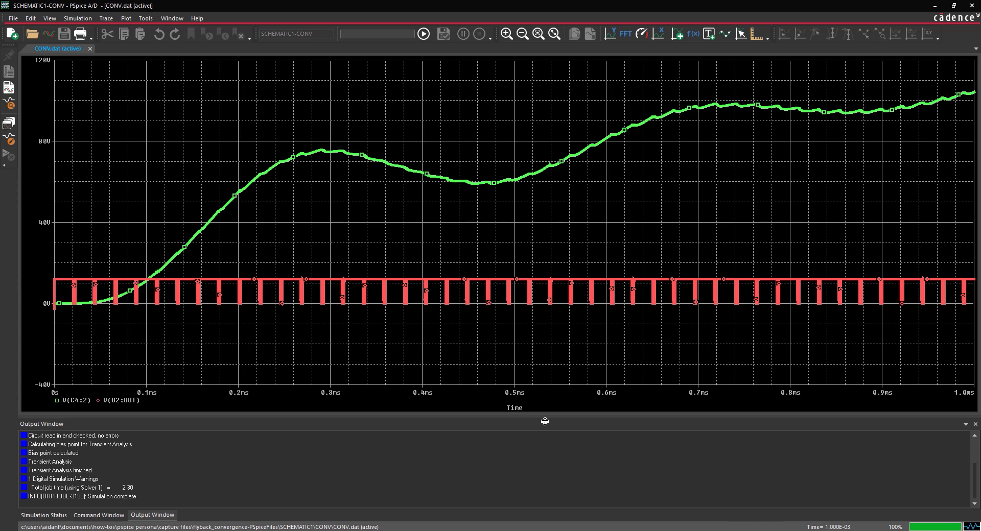
pyautogui.scroll(2, 542, 459)
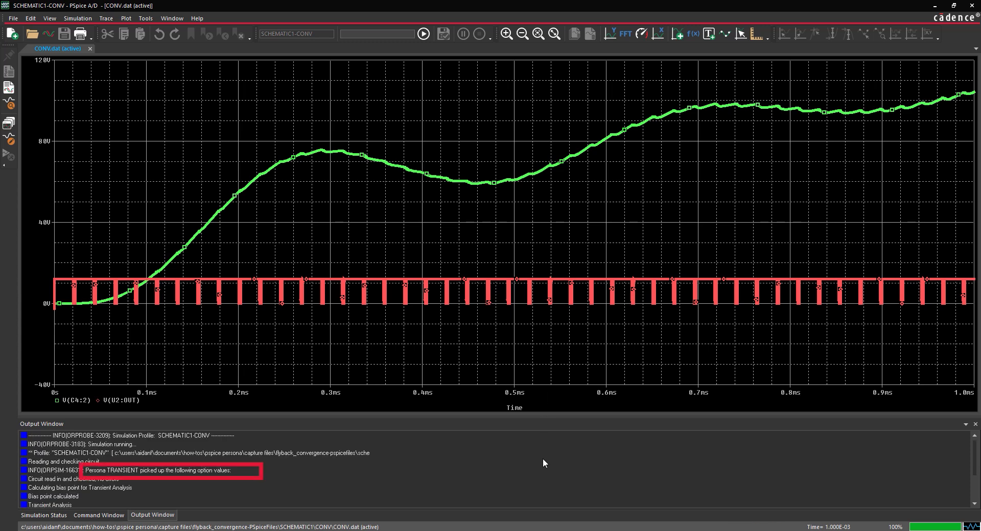